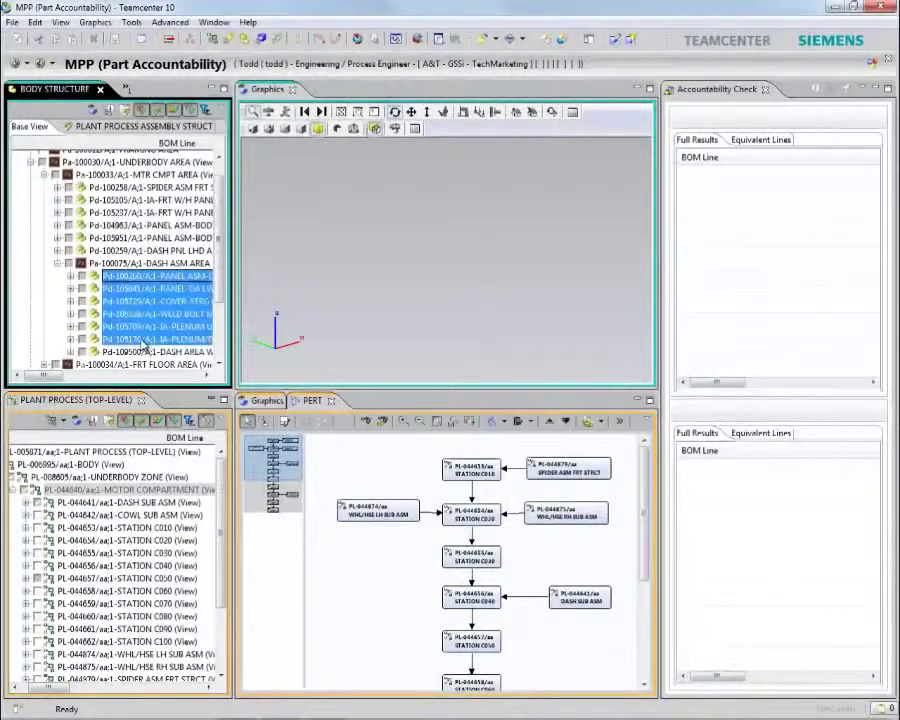
# - Run the Accountability Check on the dash area parts to find the unconsumed ones
pyautogui.click(132, 22)
pyautogui.moveTo(245, 155)
pyautogui.click(452, 153)
pyautogui.click(579, 547)
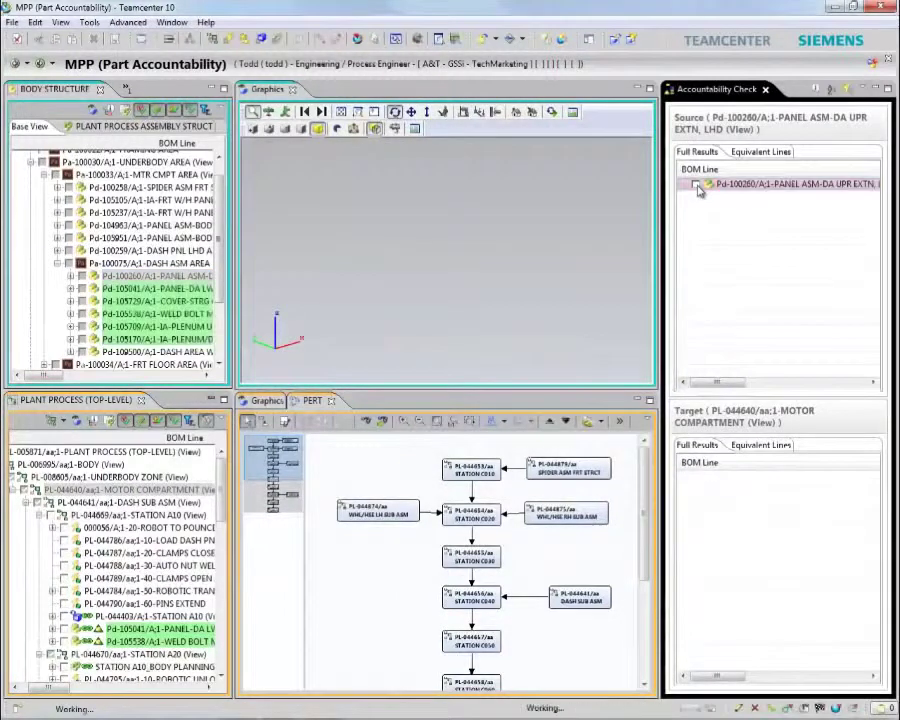
# - Open the DASH SUB ASM station flow and assign the unconsumed upper extension panel to STATION A40
pyautogui.click(158, 353)
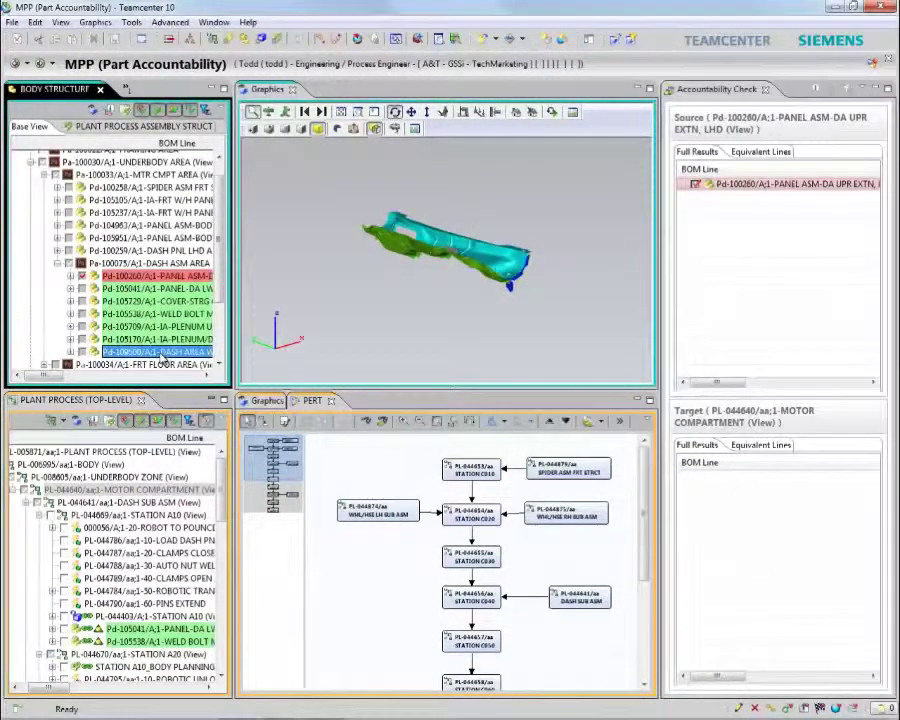
pyautogui.click(568, 590)
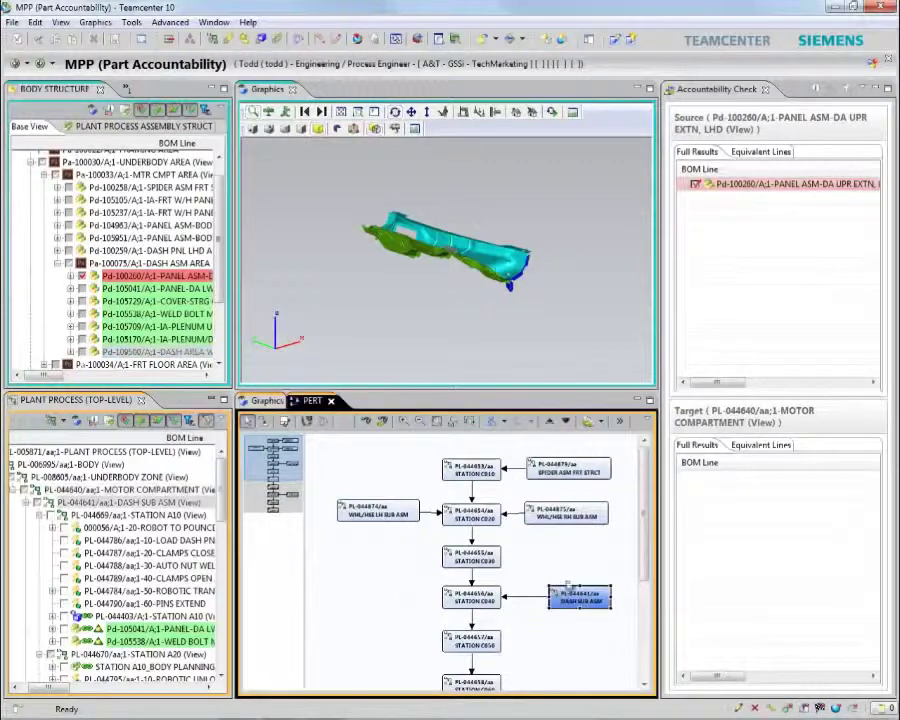
pyautogui.click(566, 423)
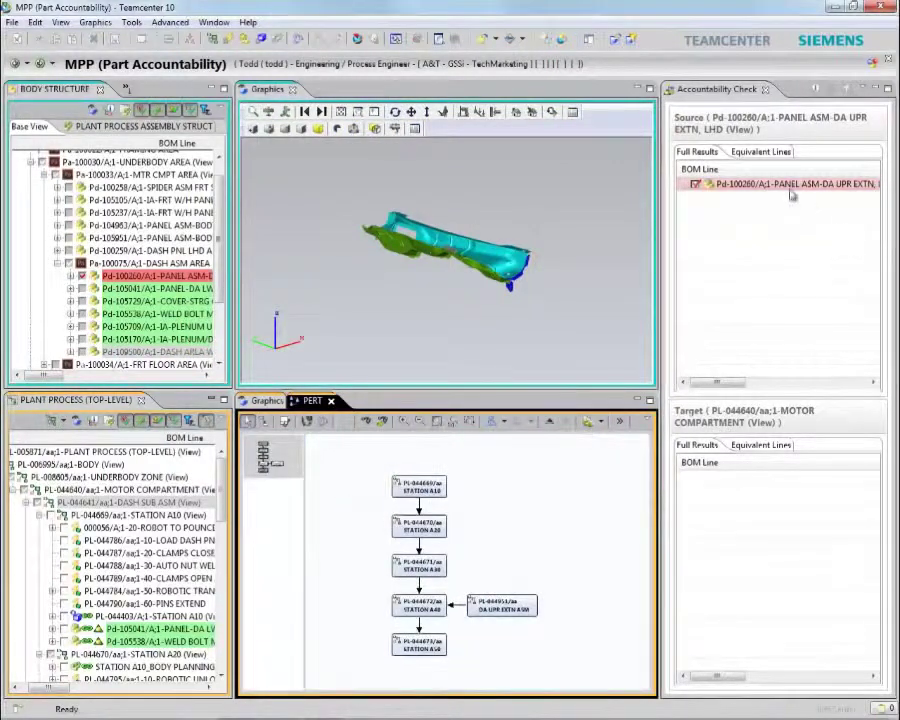
pyautogui.moveTo(791, 195); pyautogui.dragTo(430, 617)
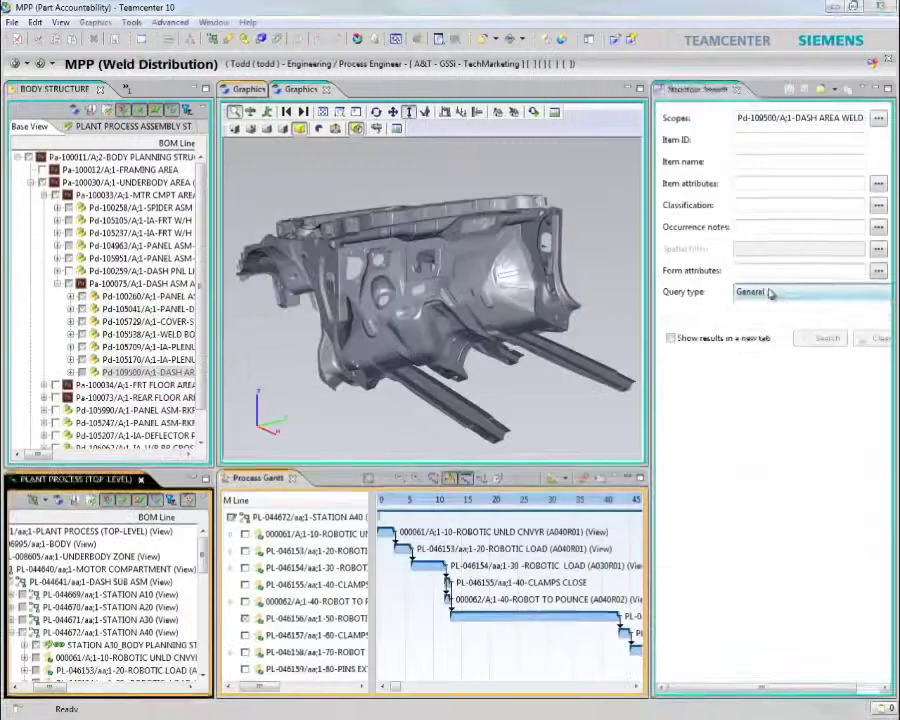
# - Set the query type to Weld Points and add a 'Not assigned to' MOTOR COMPARTMENT condition
pyautogui.click(769, 292)
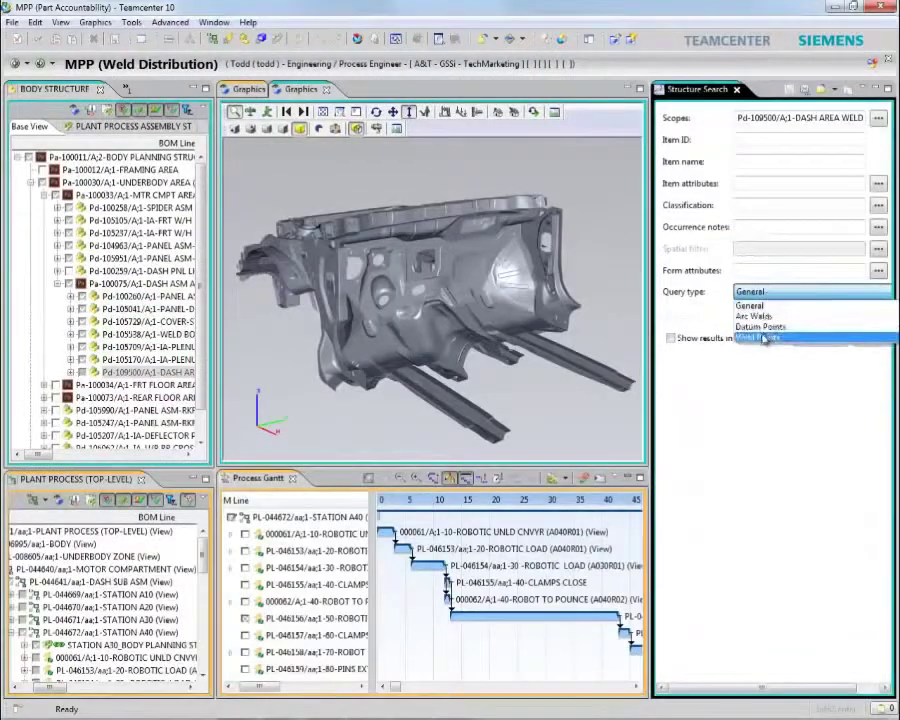
pyautogui.click(763, 338)
pyautogui.click(804, 459)
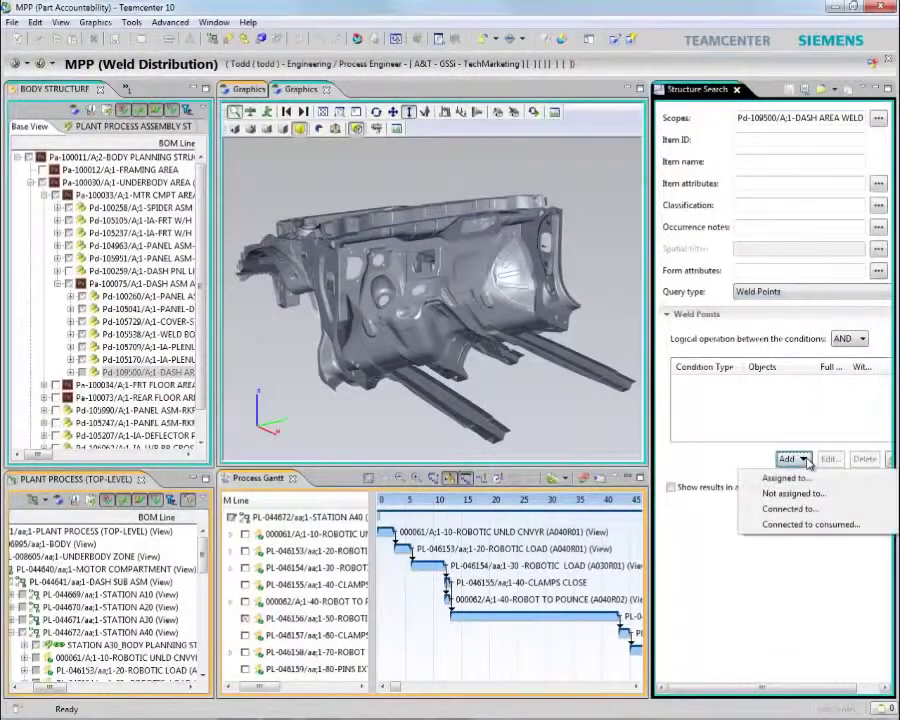
pyautogui.click(795, 493)
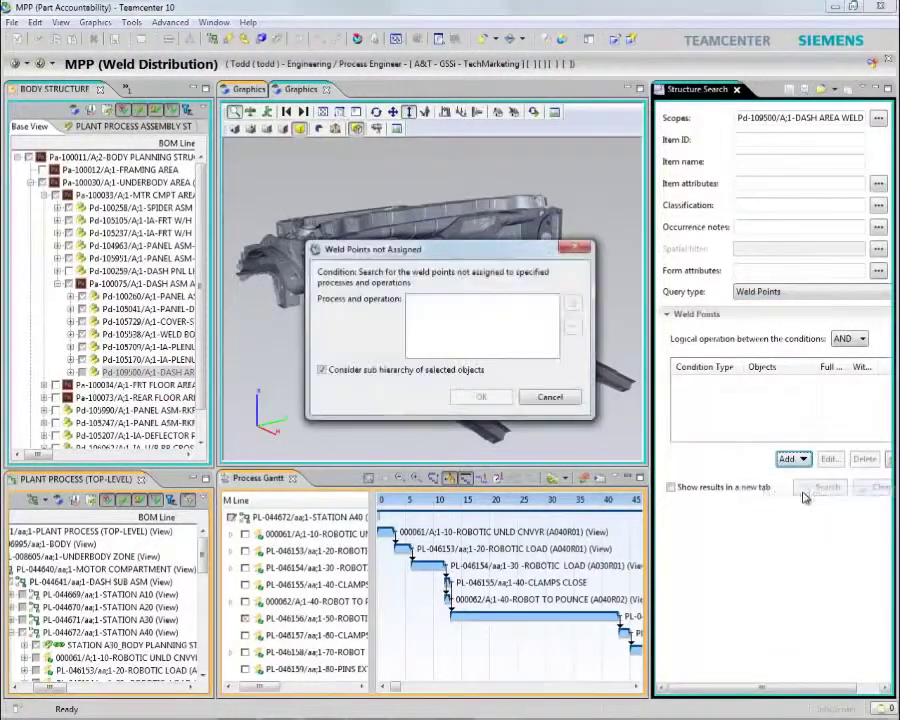
pyautogui.click(100, 568)
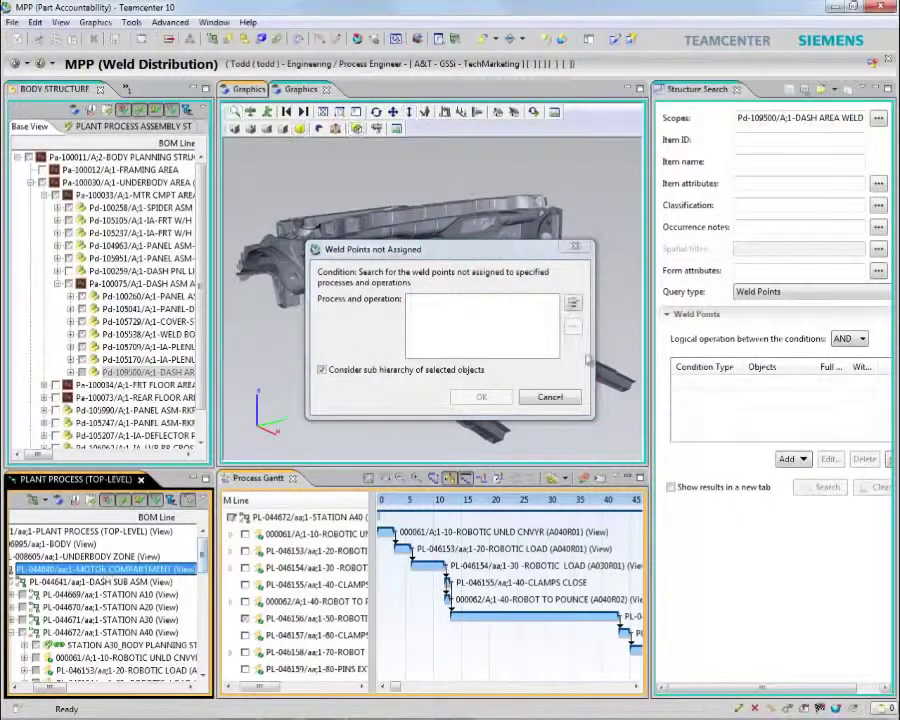
pyautogui.click(573, 302)
pyautogui.click(482, 399)
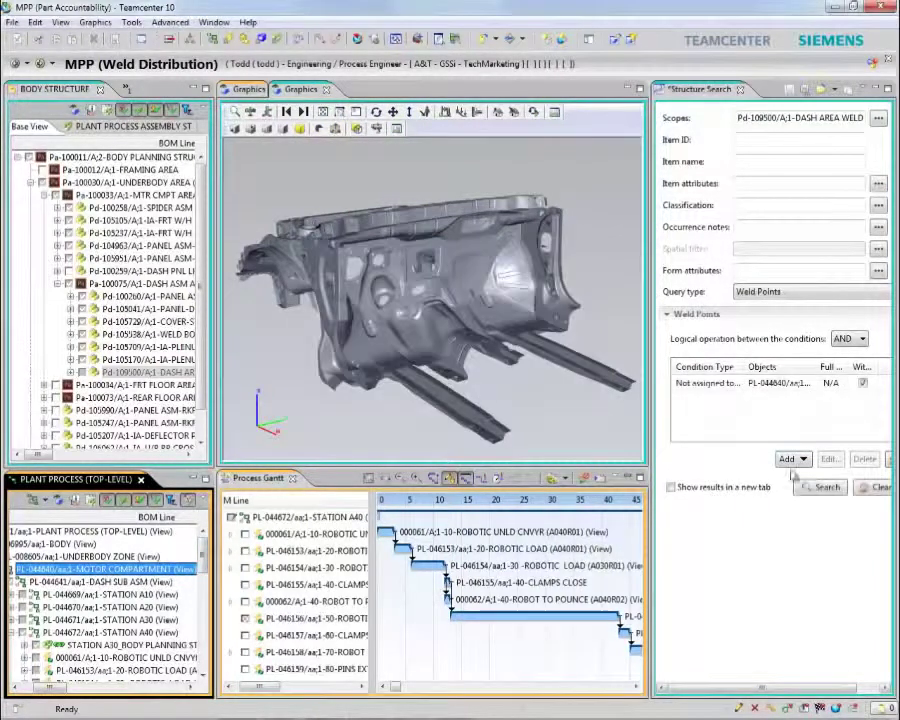
# - Add a 'Connected to consumed' STATION A40 condition that includes in-process assembly parts
pyautogui.click(803, 459)
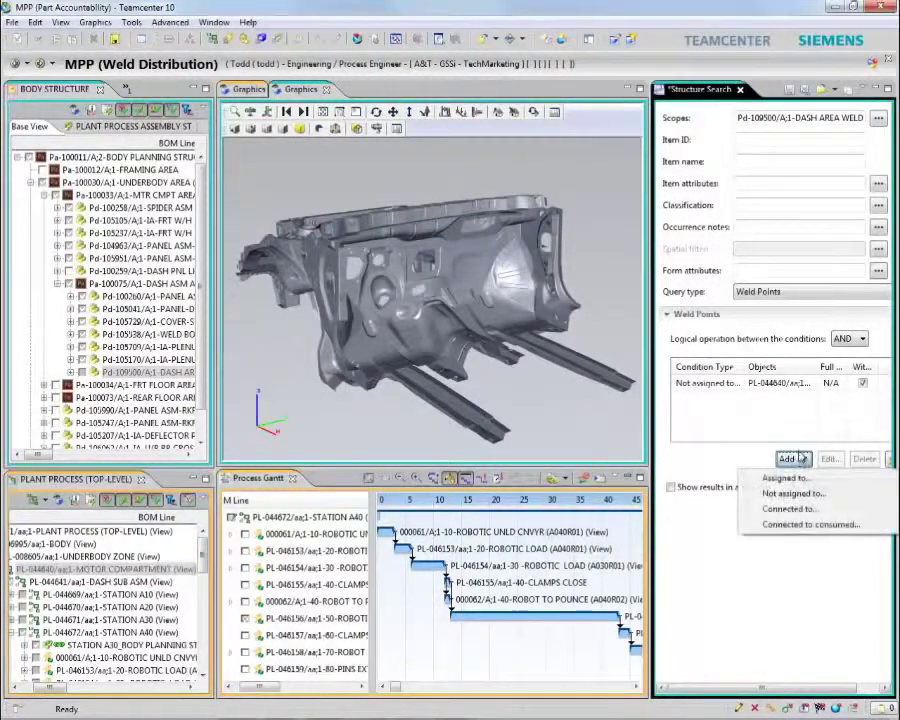
pyautogui.click(806, 522)
pyautogui.click(573, 301)
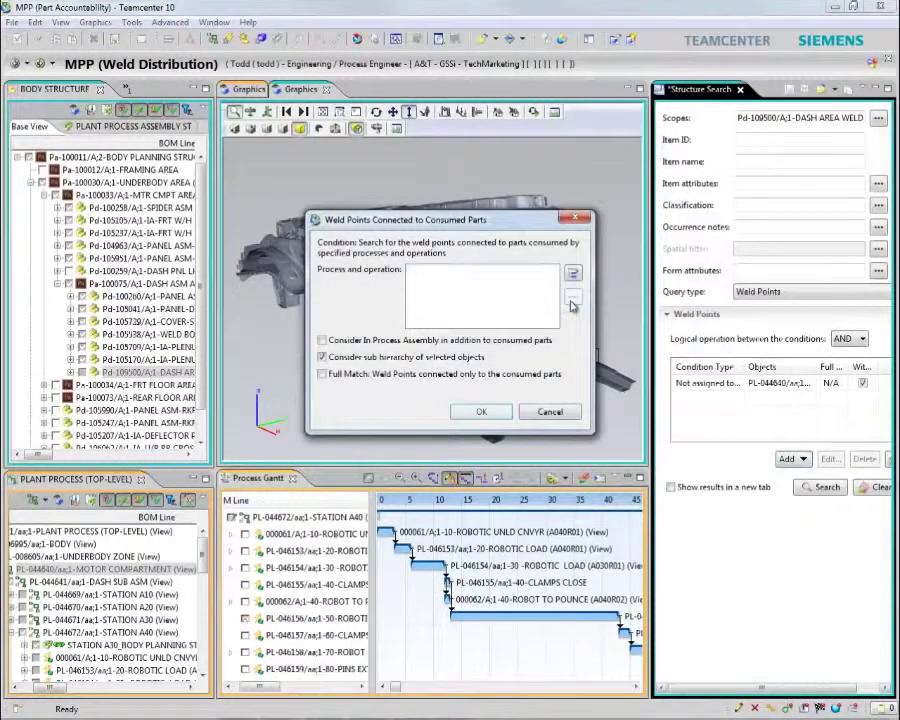
pyautogui.click(110, 632)
pyautogui.click(573, 273)
pyautogui.click(322, 340)
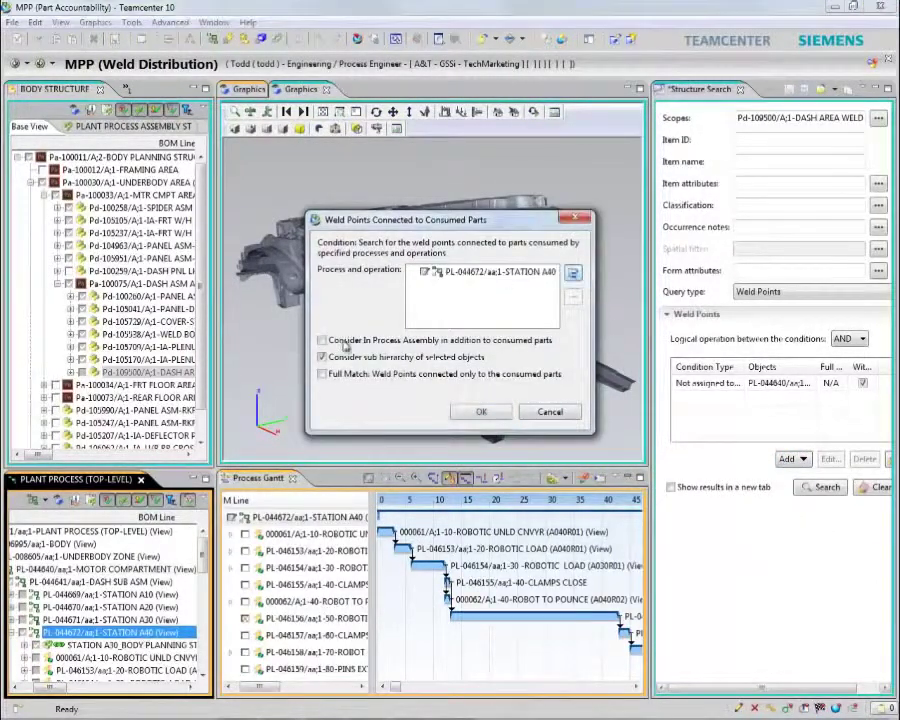
pyautogui.click(499, 414)
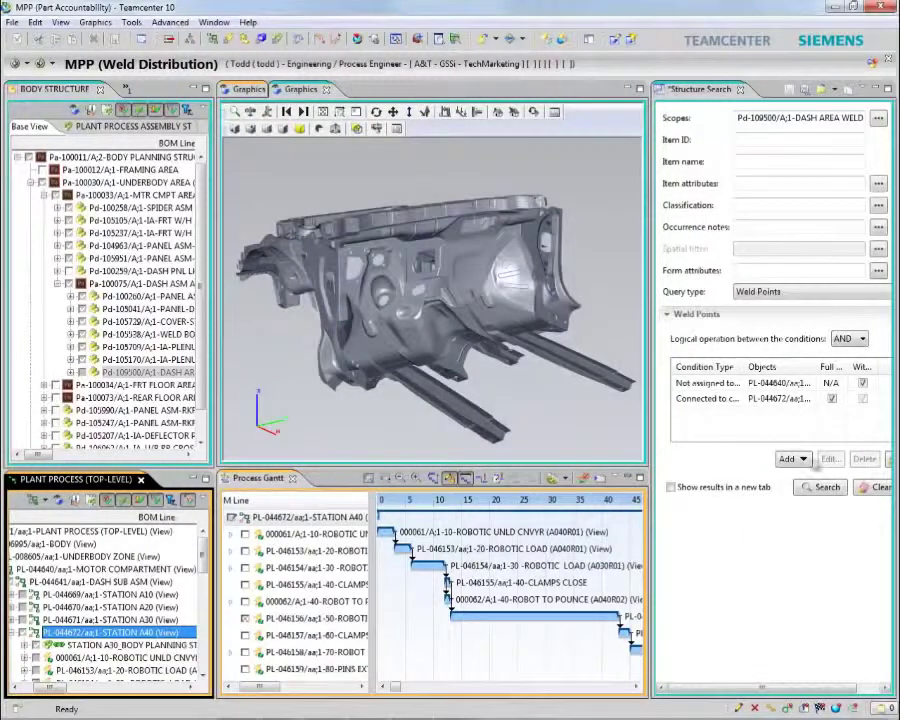
# - Run the weld point search, select all 10 results and assign them to the 50-ROBOTIC WELD operation
pyautogui.click(820, 487)
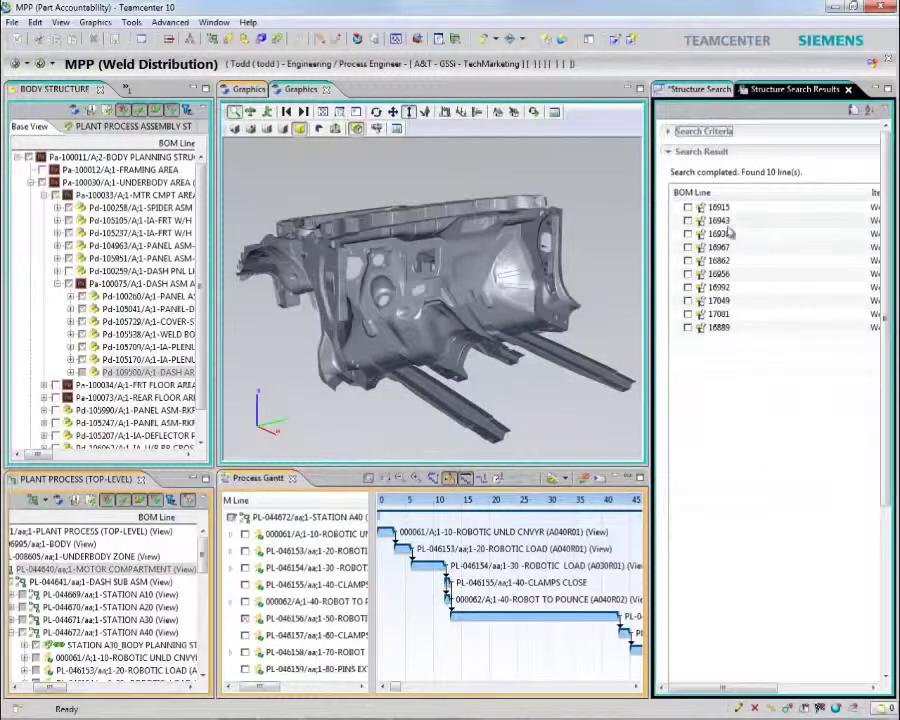
pyautogui.click(720, 207)
pyautogui.hotkey('ctrl', 'a')
pyautogui.press('space')
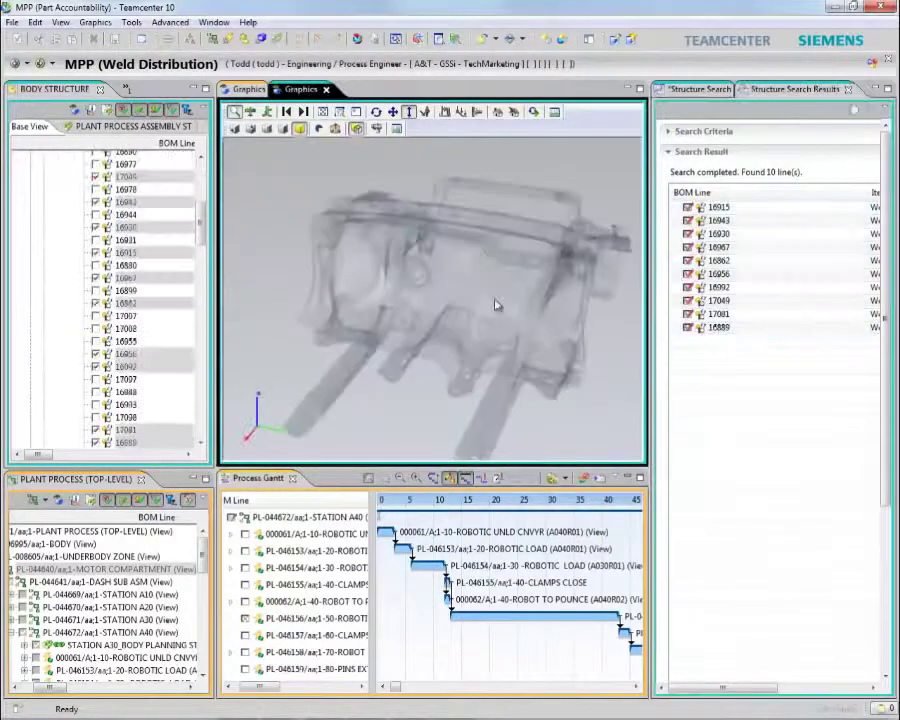
pyautogui.scroll(5, 485, 285)
pyautogui.scroll(-2, 464, 284)
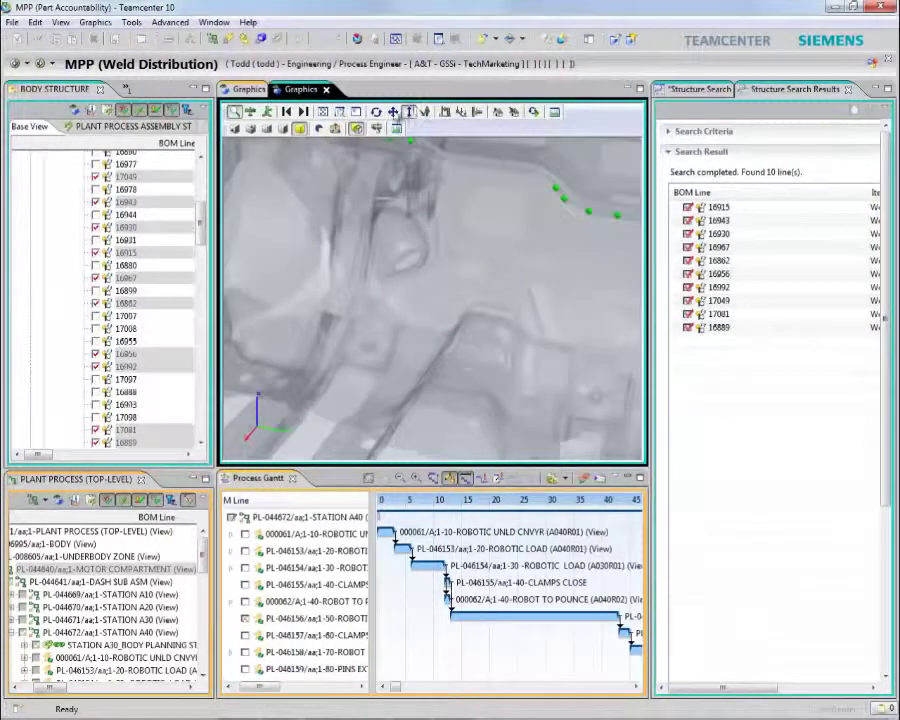
pyautogui.click(393, 111)
pyautogui.moveTo(470, 220); pyautogui.dragTo(410, 320)
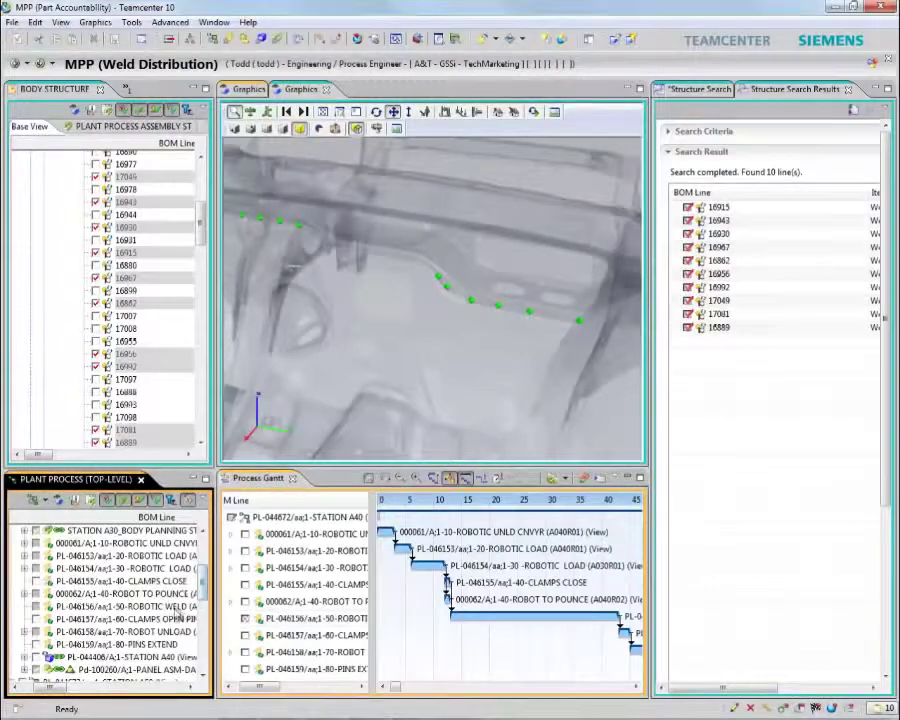
pyautogui.click(176, 607)
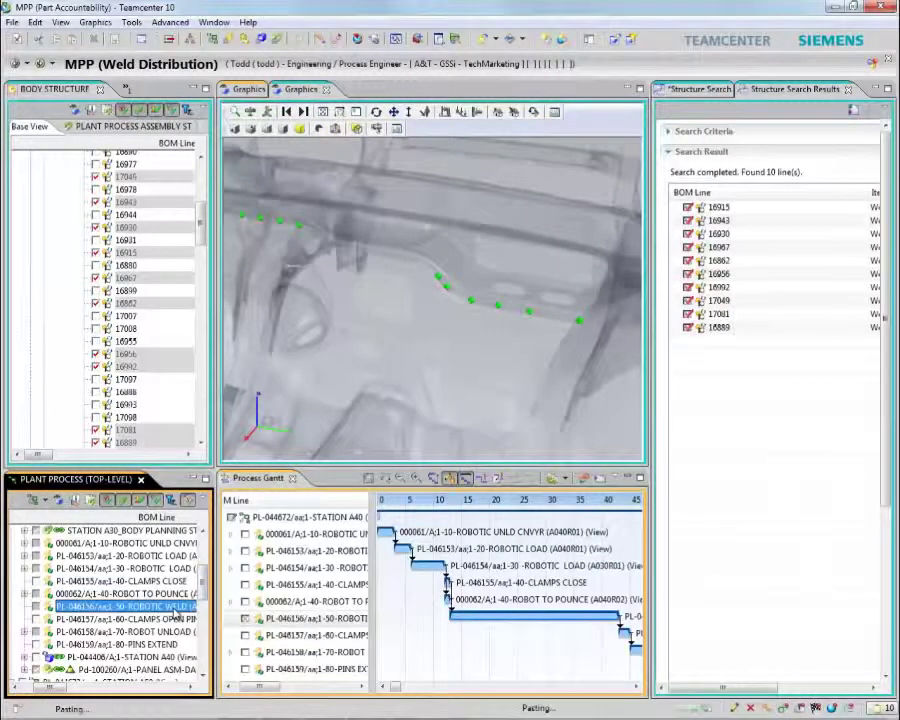
pyautogui.click(35, 607)
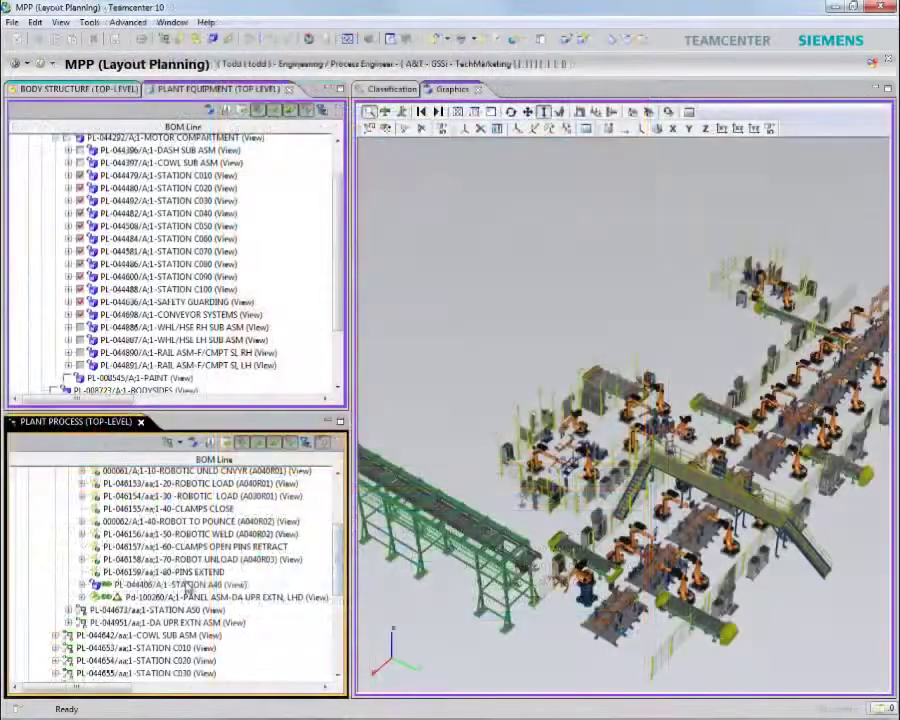
# - Locate station A40 in the plant layout with Find > Plant Equipment
pyautogui.click(187, 584)
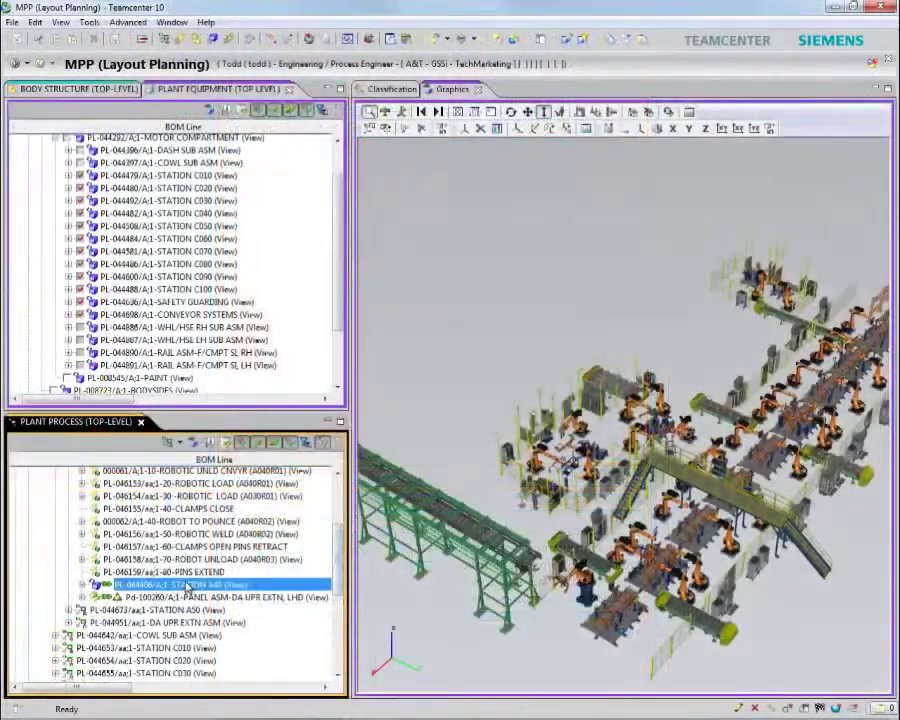
pyautogui.rightClick(187, 585)
pyautogui.moveTo(284, 404)
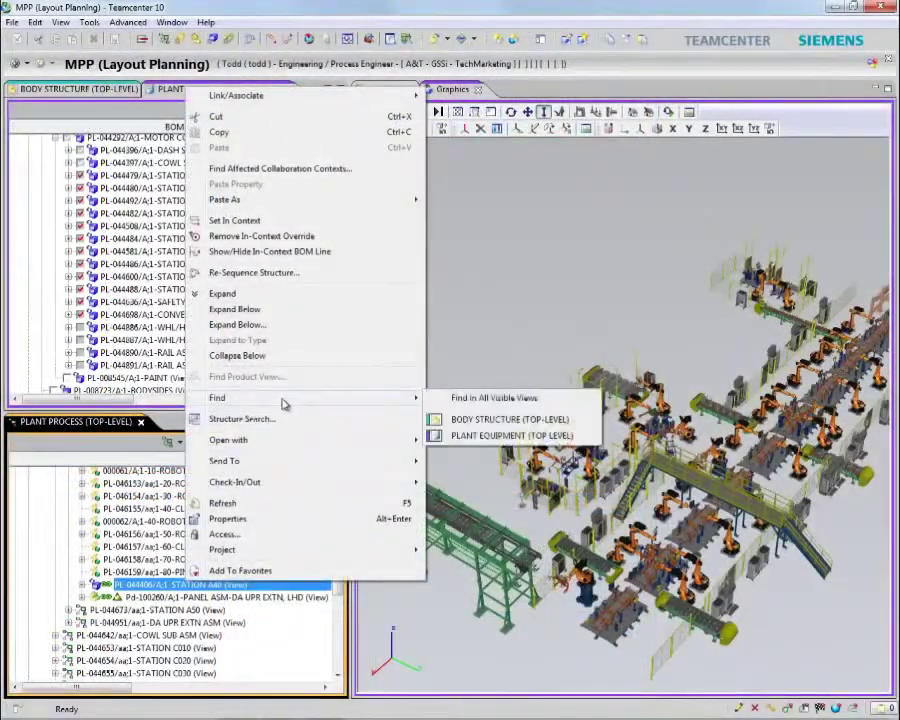
pyautogui.click(494, 434)
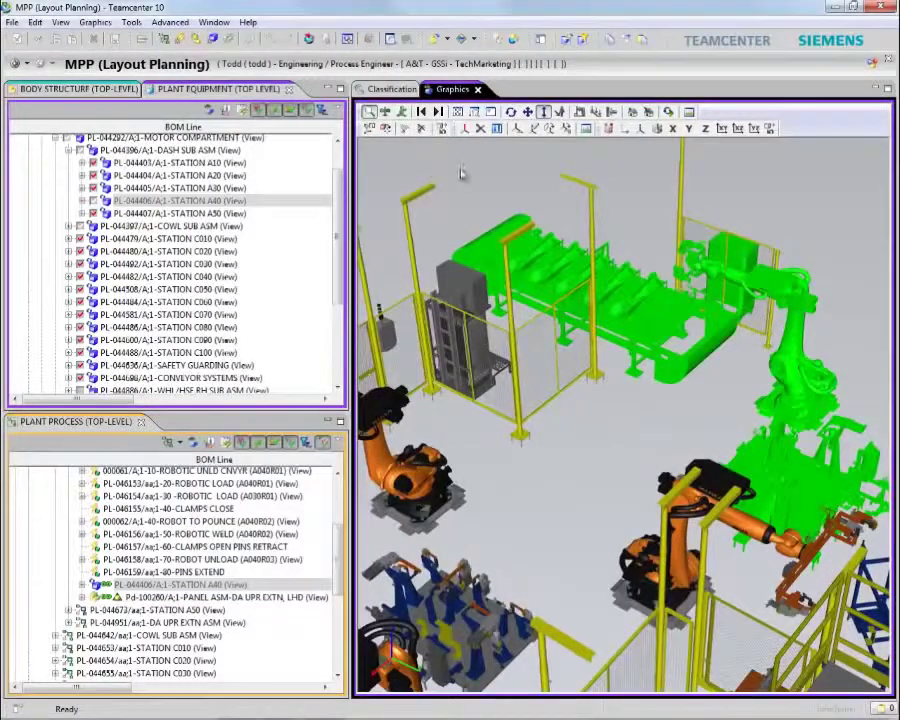
pyautogui.click(461, 173)
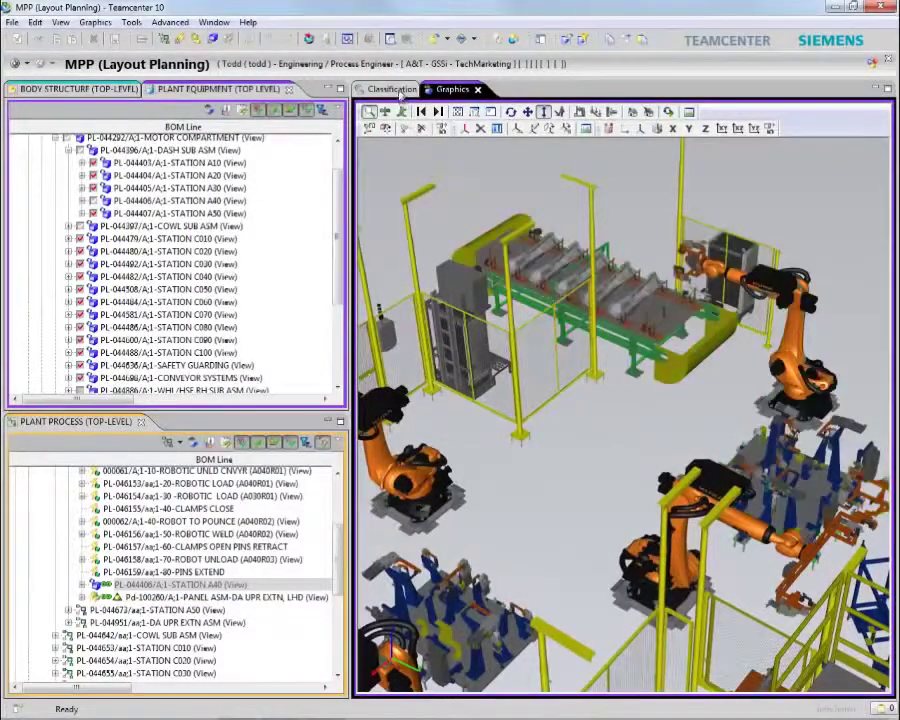
# - Browse classification Body-In-White > Manufacturing Engineering > Robotics > Robots > Kuka, filtering payload >200
pyautogui.click(392, 89)
pyautogui.click(365, 145)
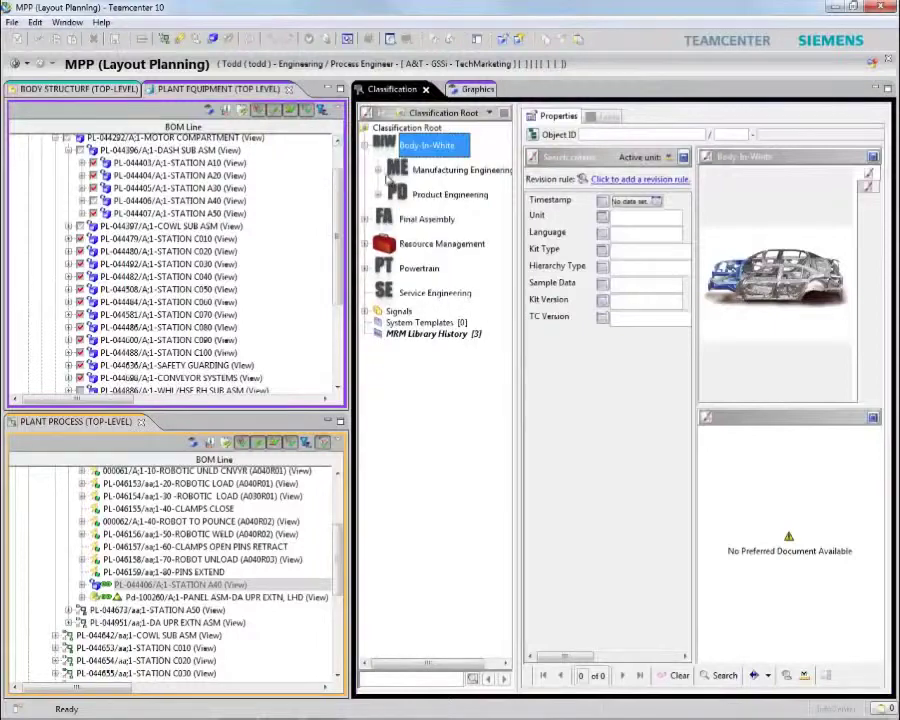
pyautogui.click(378, 170)
pyautogui.click(391, 221)
pyautogui.doubleClick(455, 264)
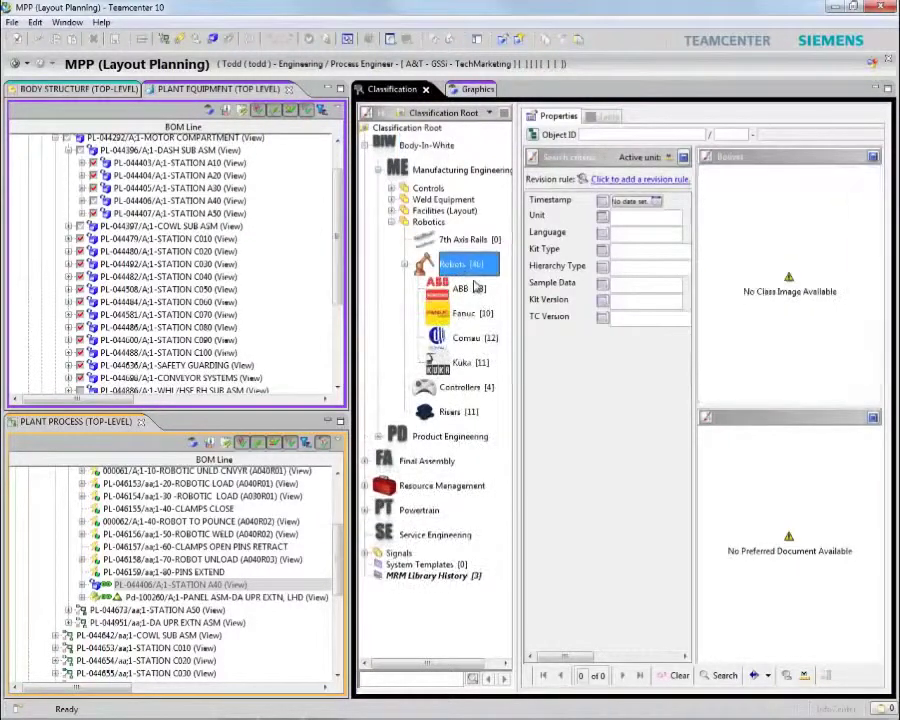
pyautogui.click(465, 362)
pyautogui.click(630, 235)
pyautogui.write('>')
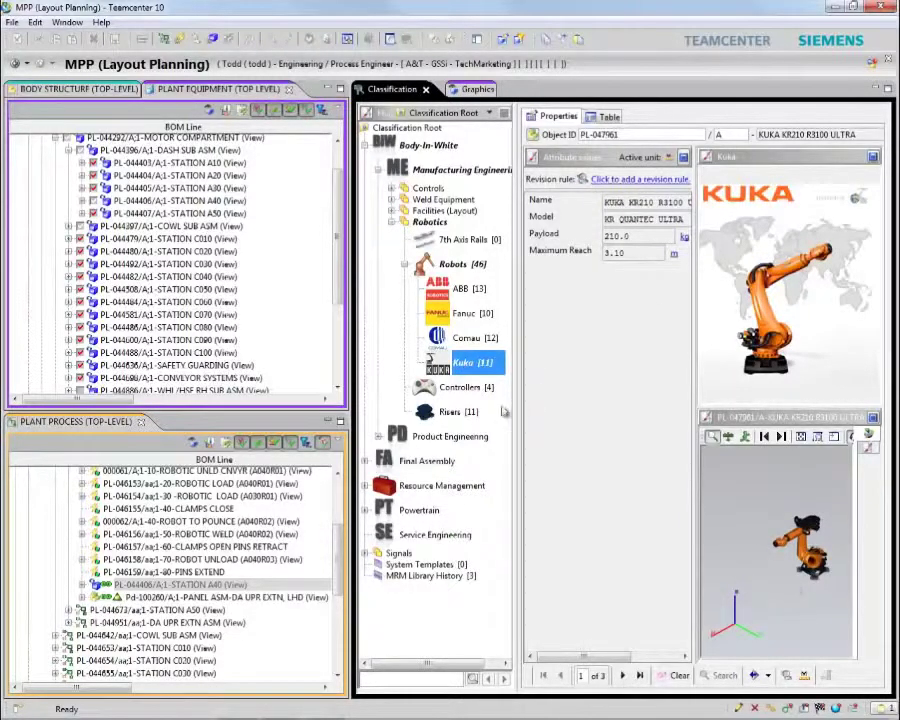
# - Open the KUKA KRC controller from the Controllers class and drag the robot into its working position
pyautogui.click(466, 387)
pyautogui.click(604, 117)
pyautogui.doubleClick(619, 181)
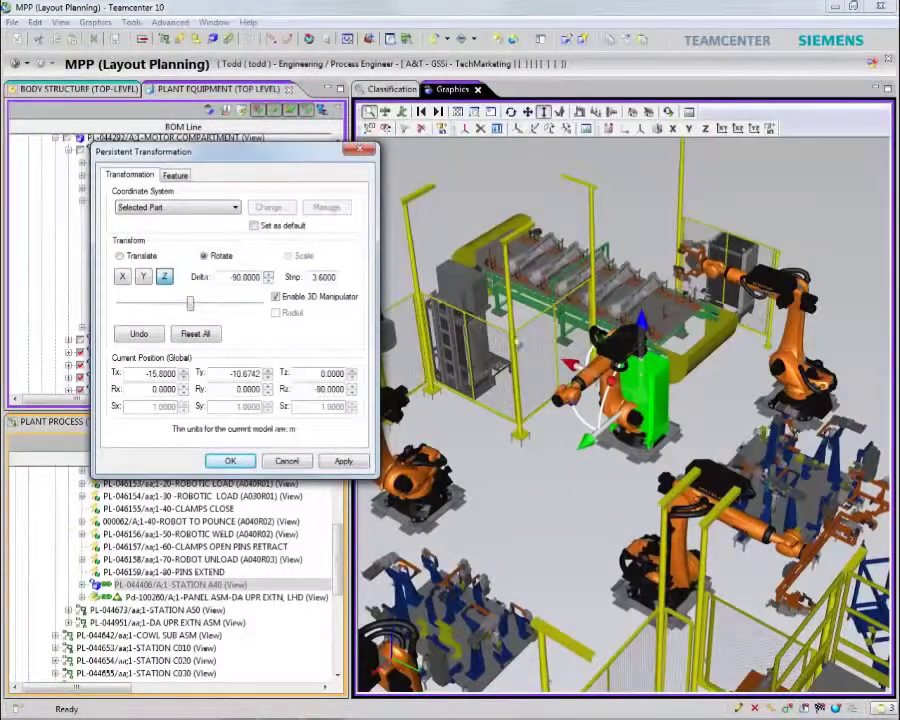
pyautogui.moveTo(408, 260); pyautogui.dragTo(462, 425)
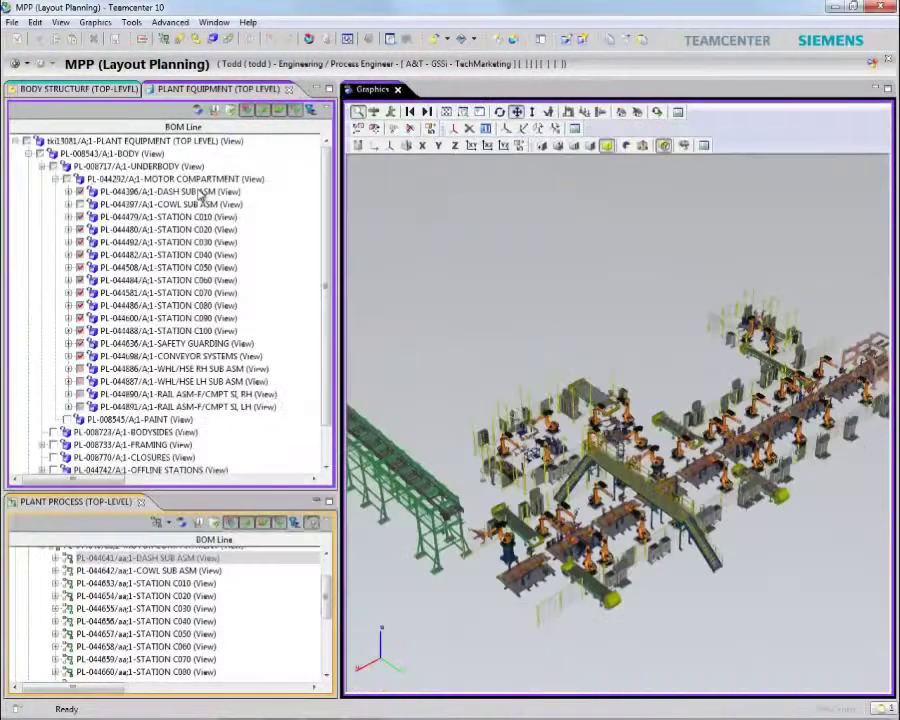
# - Export DASH SUB ASM to Excel with the Mfg Tool Equipment Costing Template and view the STATION A10 sheet
pyautogui.click(207, 192)
pyautogui.click(131, 22)
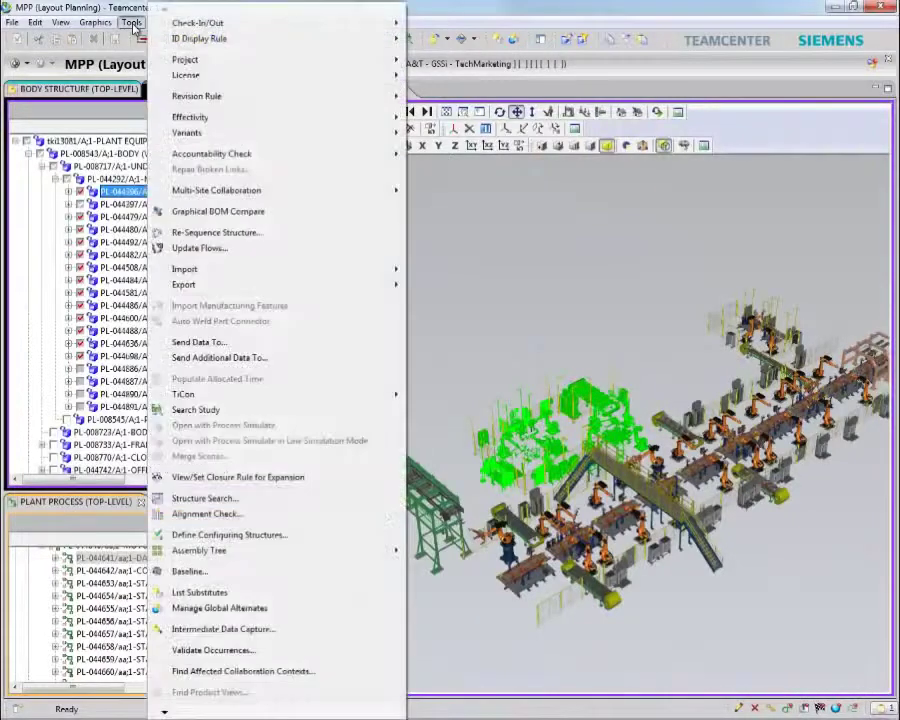
pyautogui.moveTo(245, 290)
pyautogui.click(457, 285)
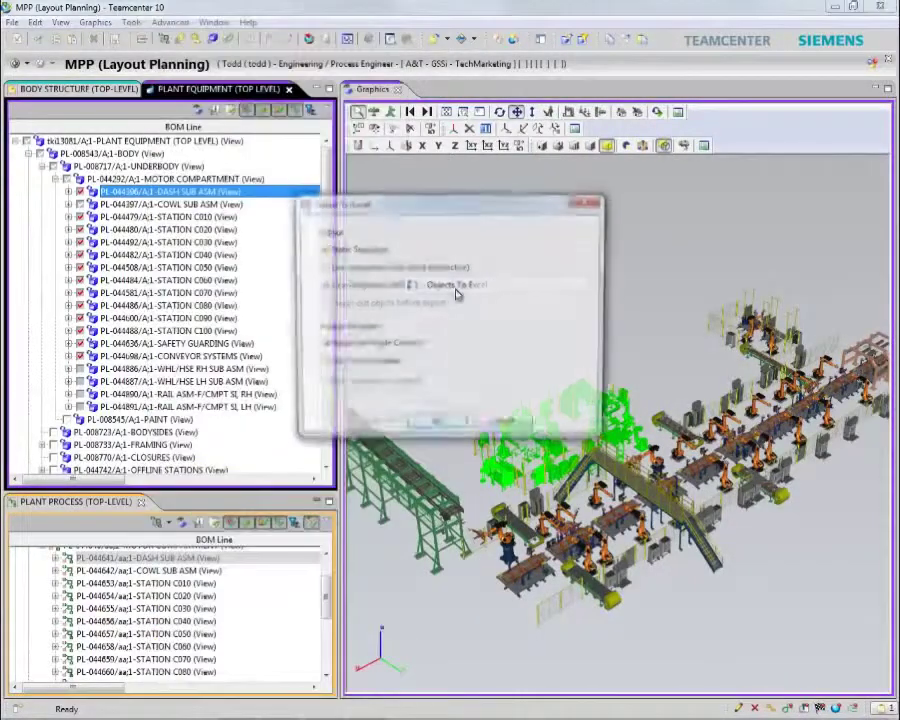
pyautogui.click(483, 384)
pyautogui.click(410, 424)
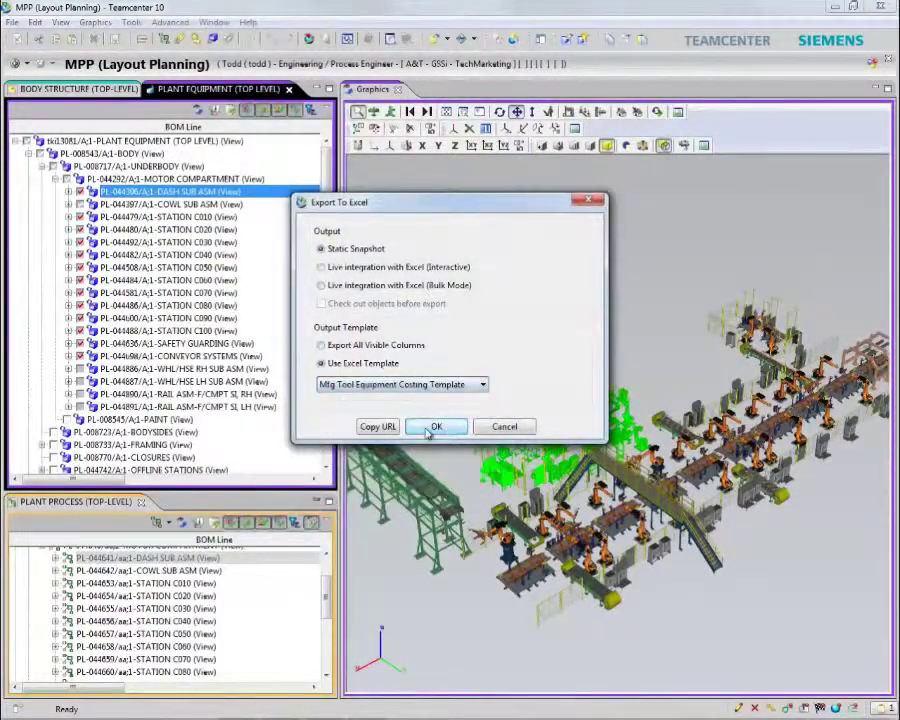
pyautogui.click(432, 427)
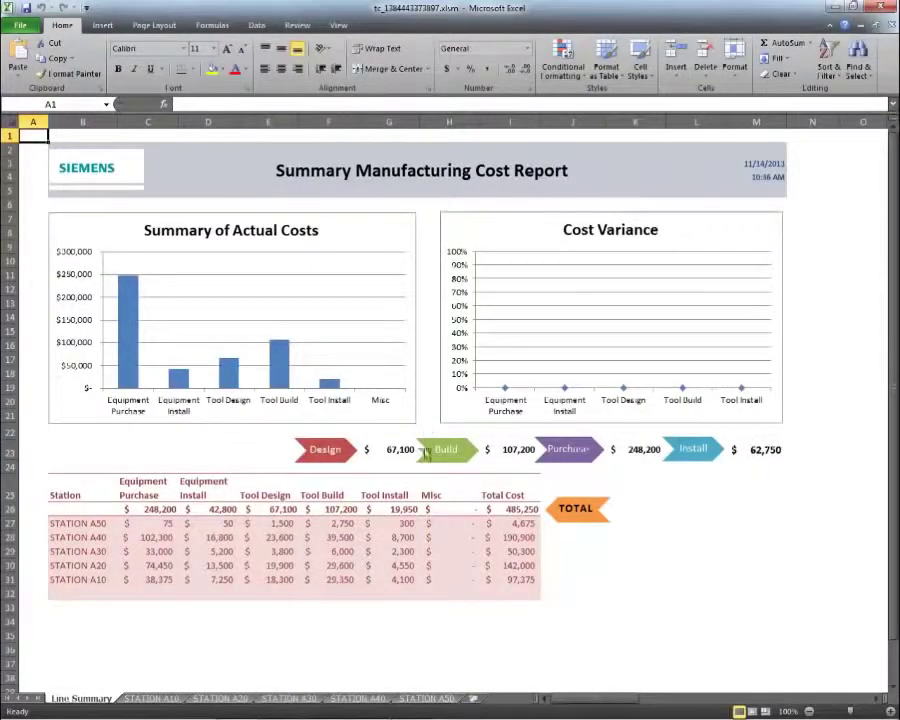
pyautogui.click(152, 698)
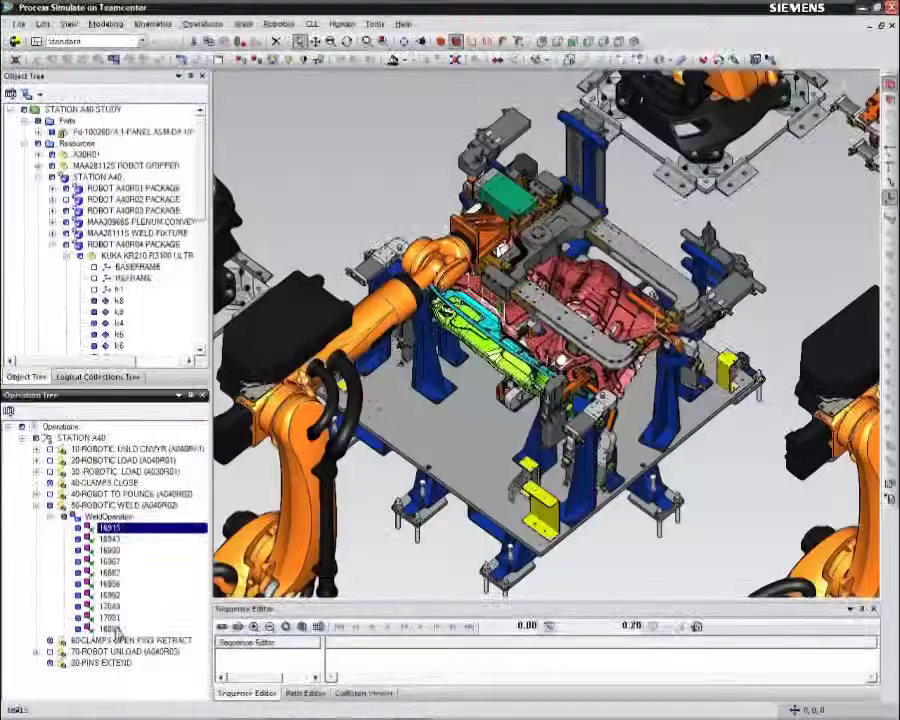
# - Compute Automatic Approach Angles for the ten WeldOperation locations using the KUKA KR210 R3100 ULTRA robot
pyautogui.keyDown('shift'); pyautogui.click(112, 629); pyautogui.keyUp('shift')
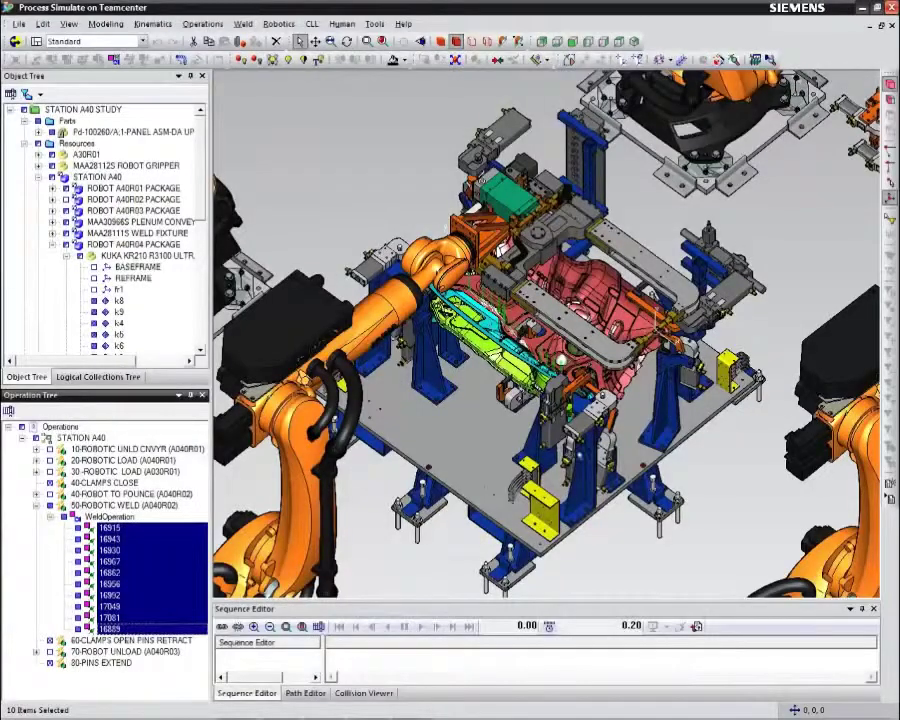
pyautogui.click(718, 60)
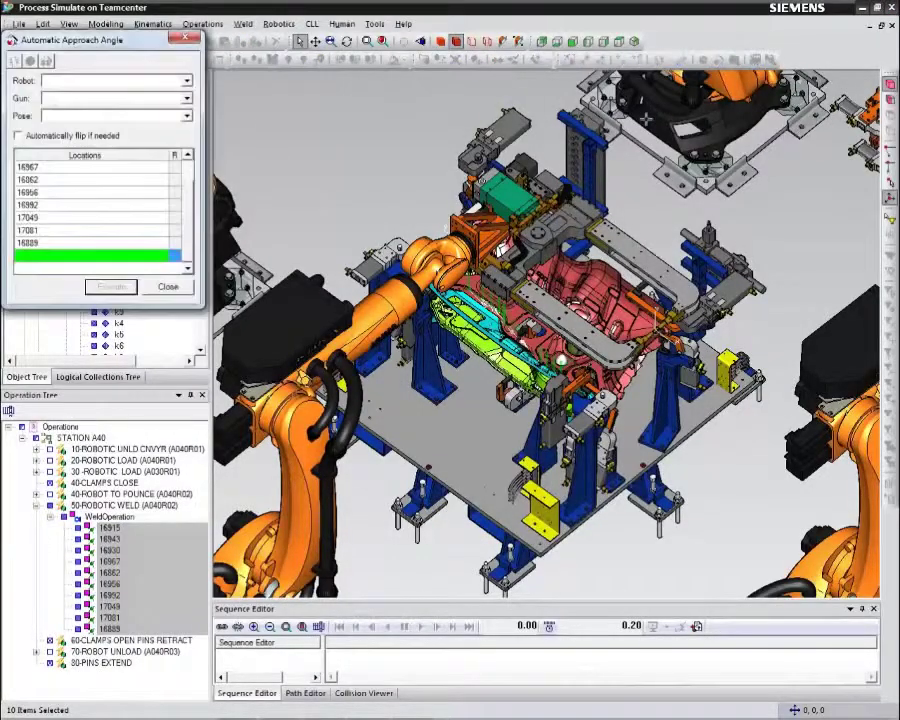
pyautogui.click(122, 88)
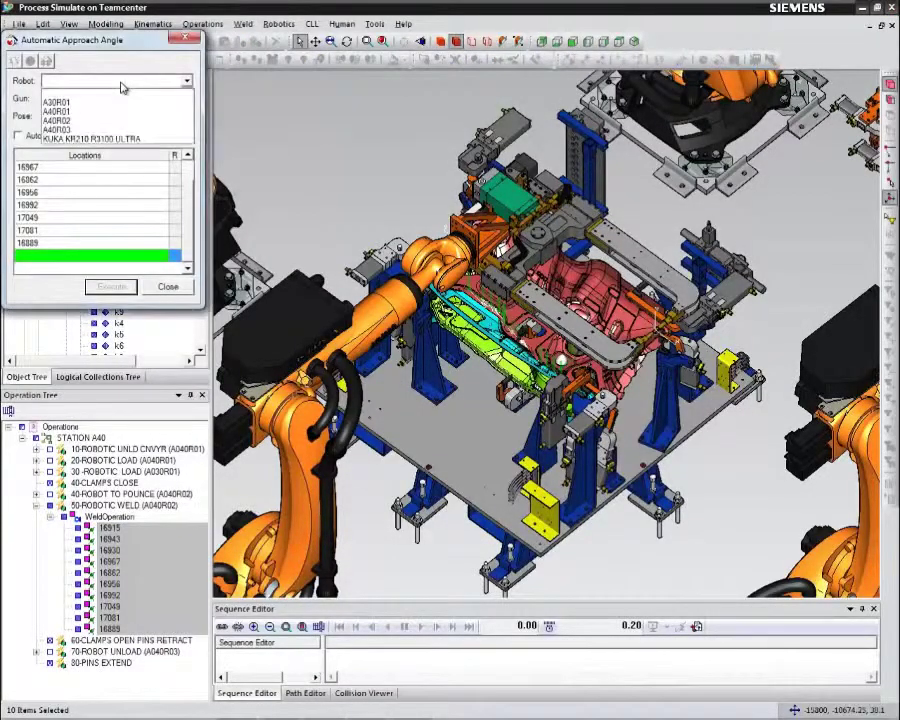
pyautogui.click(117, 139)
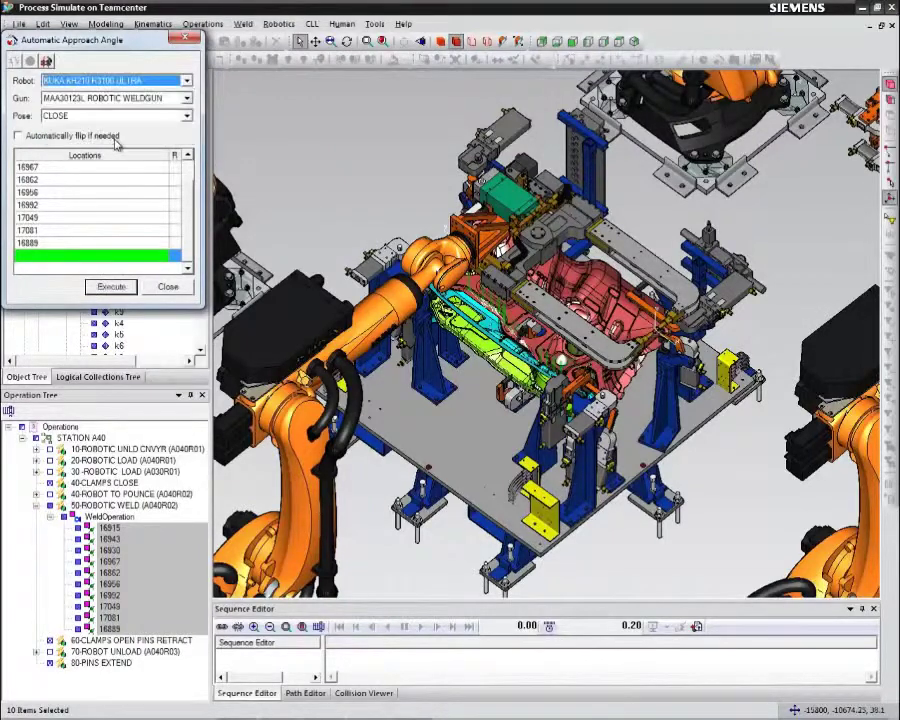
pyautogui.click(112, 286)
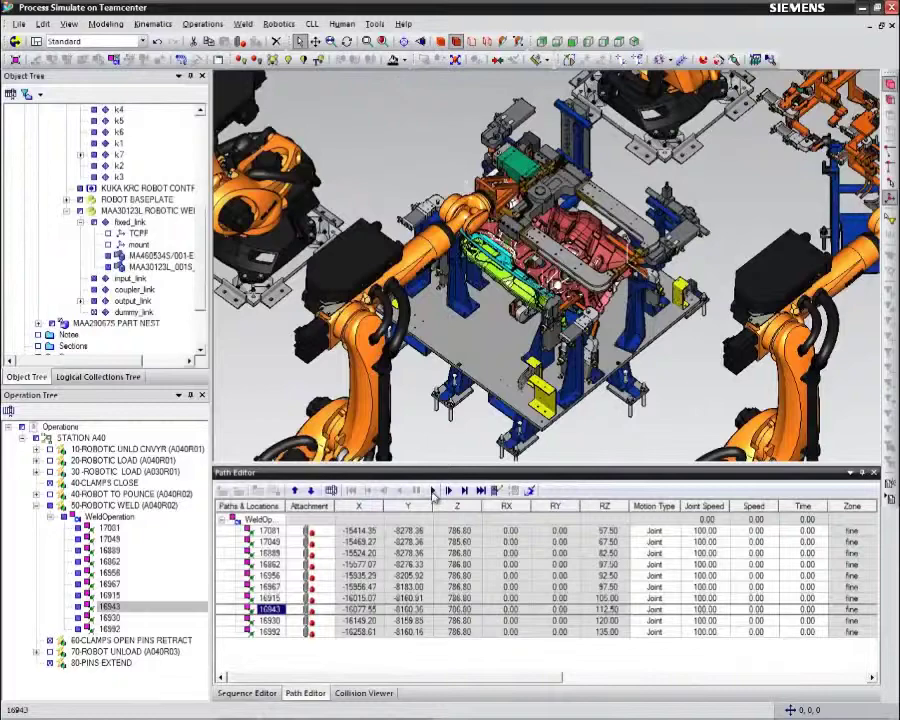
# - Start playback of the DASH ZONE STUDY line simulation from the Sequence Editor
pyautogui.click(433, 492)
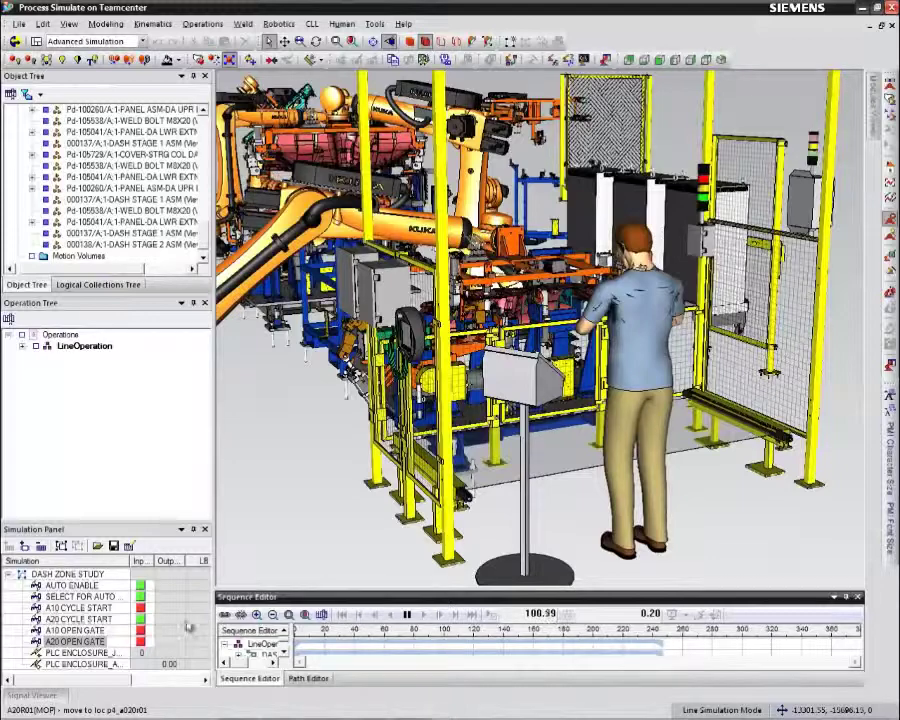
# - Toggle the A10 CYCLE START input in the Simulation Panel during playback
pyautogui.click(144, 608)
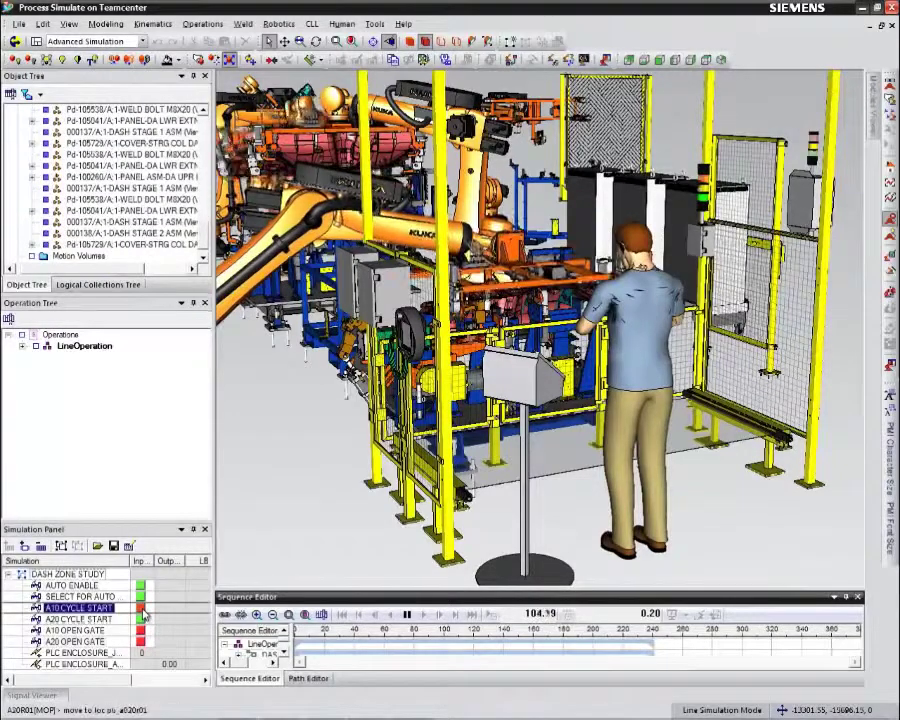